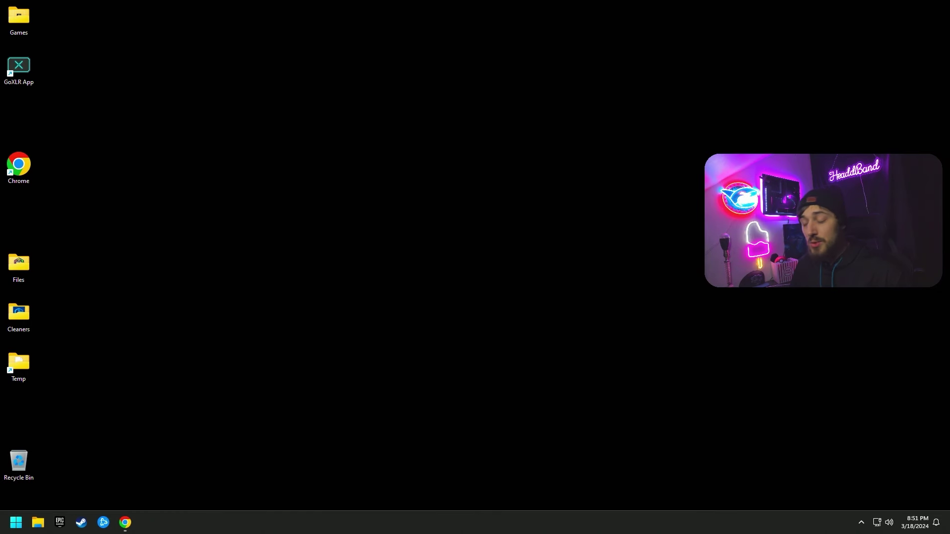
Go from the network tray icon through Network & internet to Advanced network settings.
right_click(877, 524)
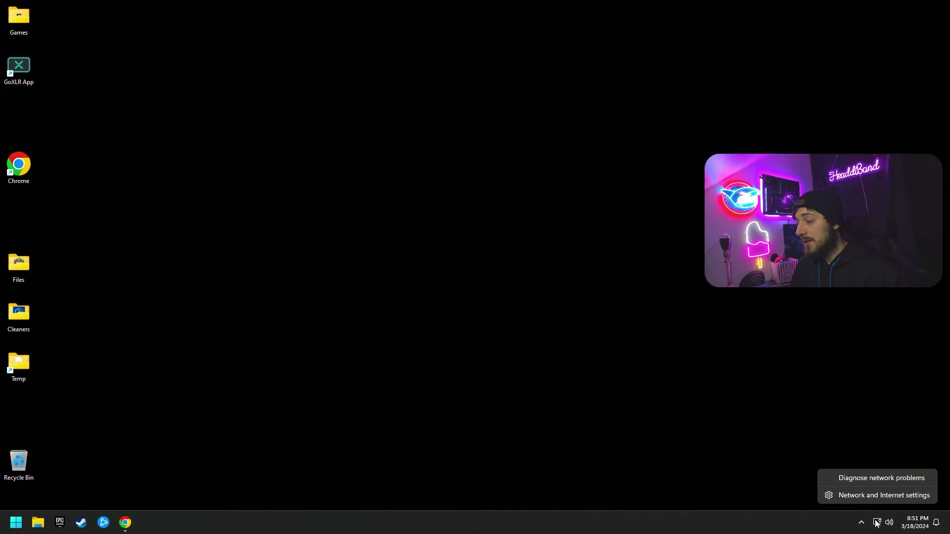
click(859, 498)
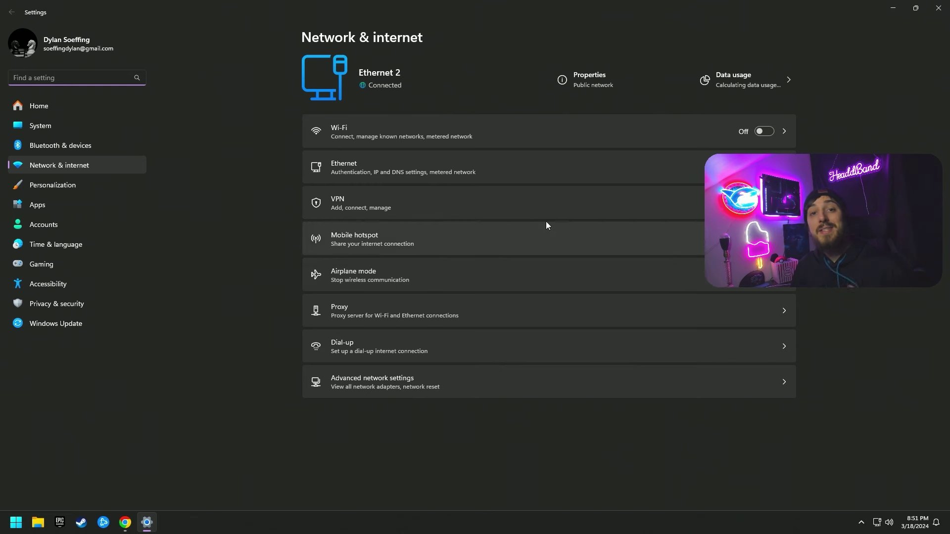
click(16, 523)
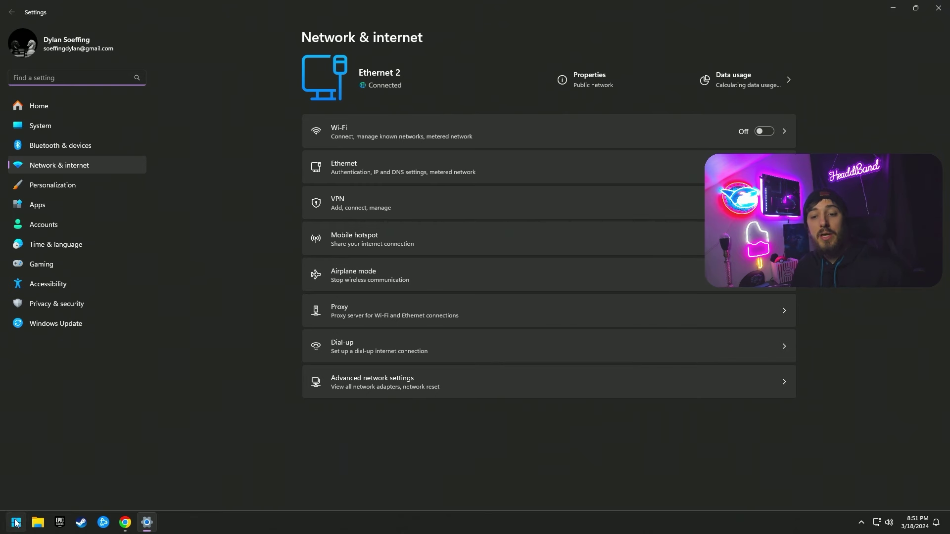
click(176, 119)
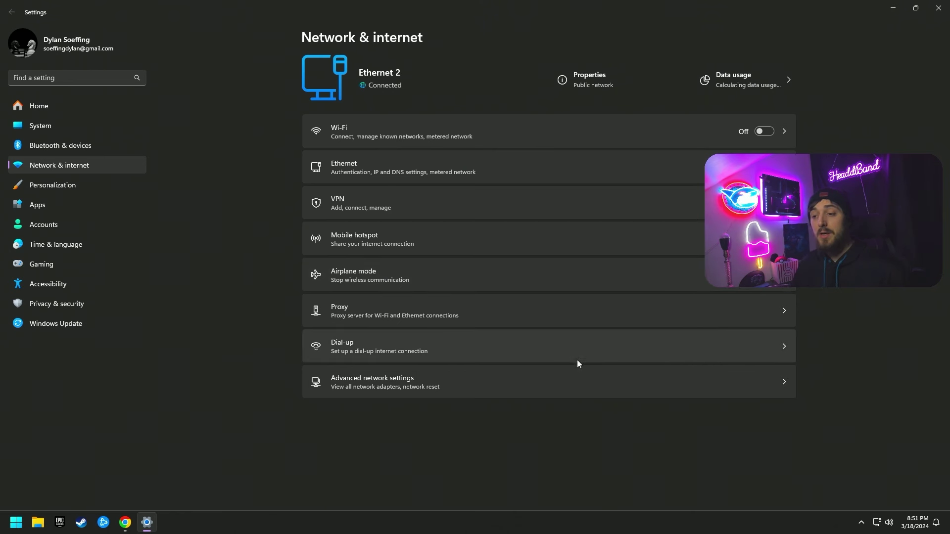
click(466, 381)
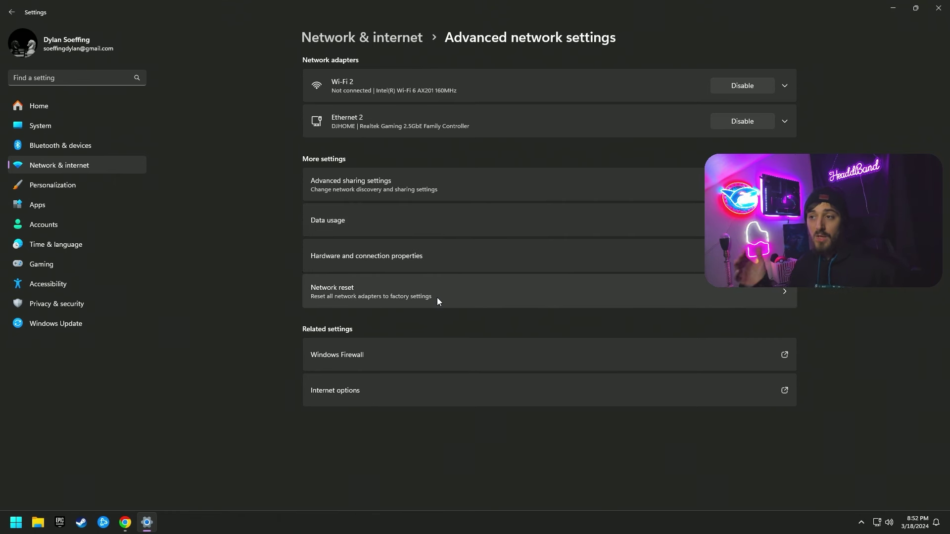
Expand Ethernet 2 to see its media state, bytes sent/received and 1000 Mbps link speed.
click(414, 125)
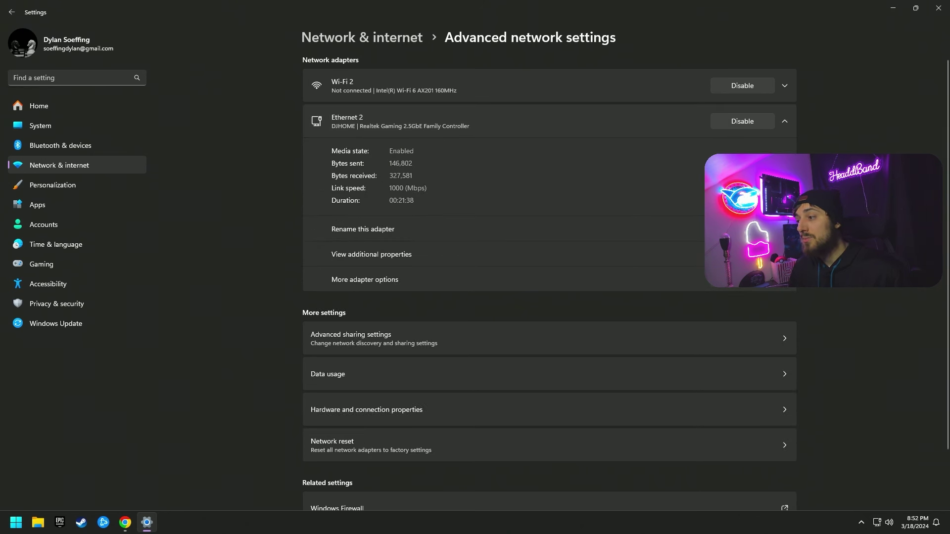
Reposition the Ethernet 2 Properties dialog and scroll its list of connection items, including IPv4 and IPv6.
drag(120, 20, 713, 125)
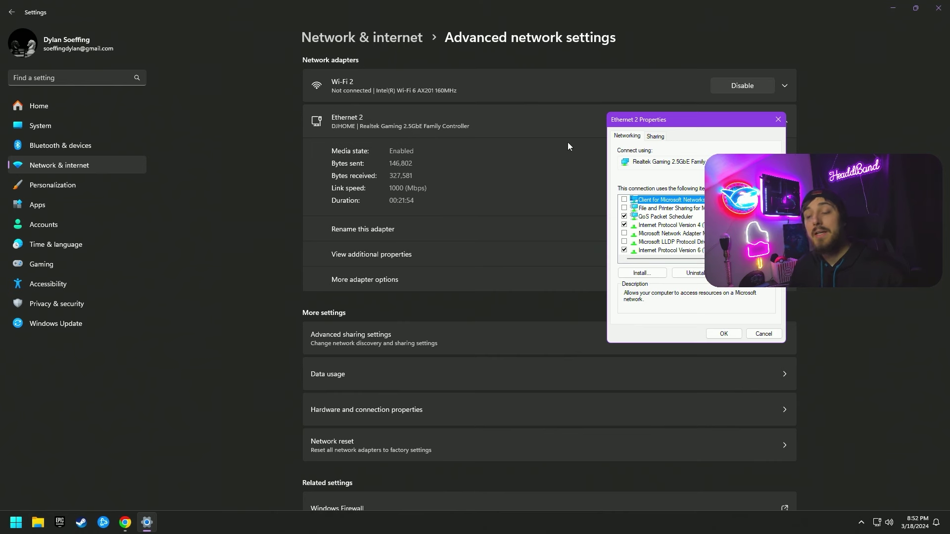
drag(680, 120, 510, 79)
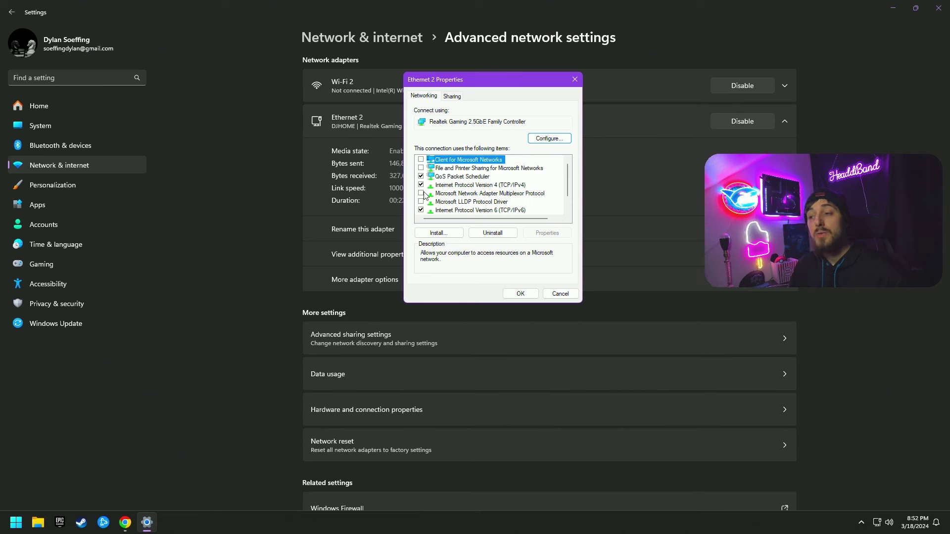
drag(567, 176, 640, 147)
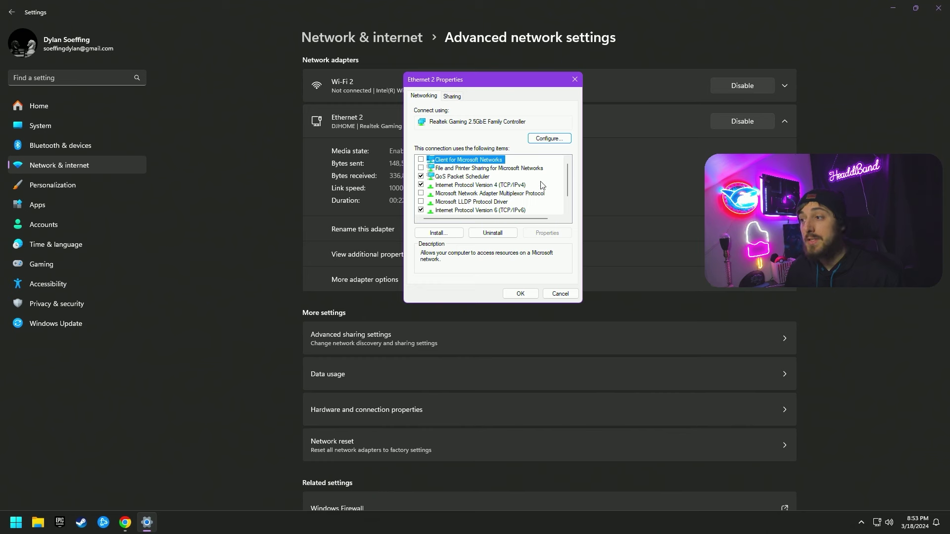
Show the Realtek 2.5GbE controller's Power Management options, leaving power-saving turn-off unchecked.
click(546, 139)
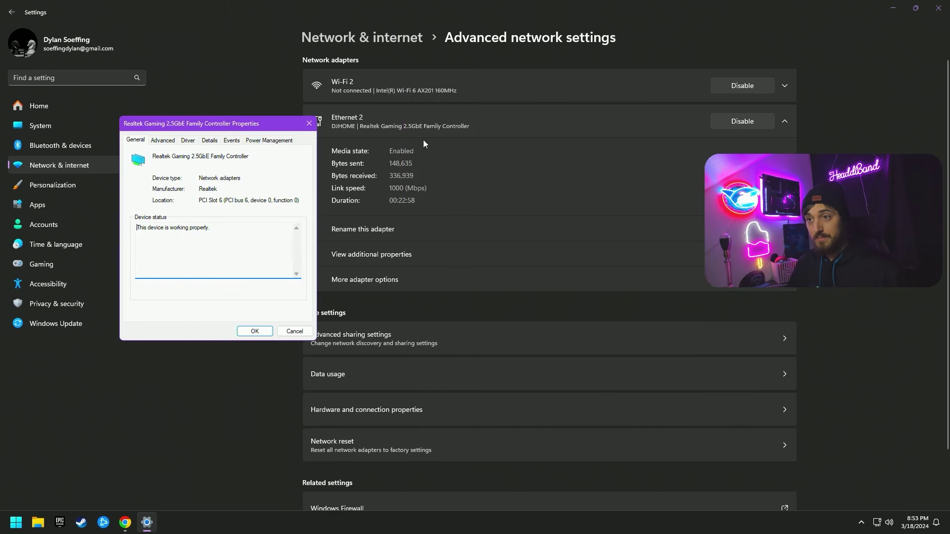
drag(250, 128, 600, 115)
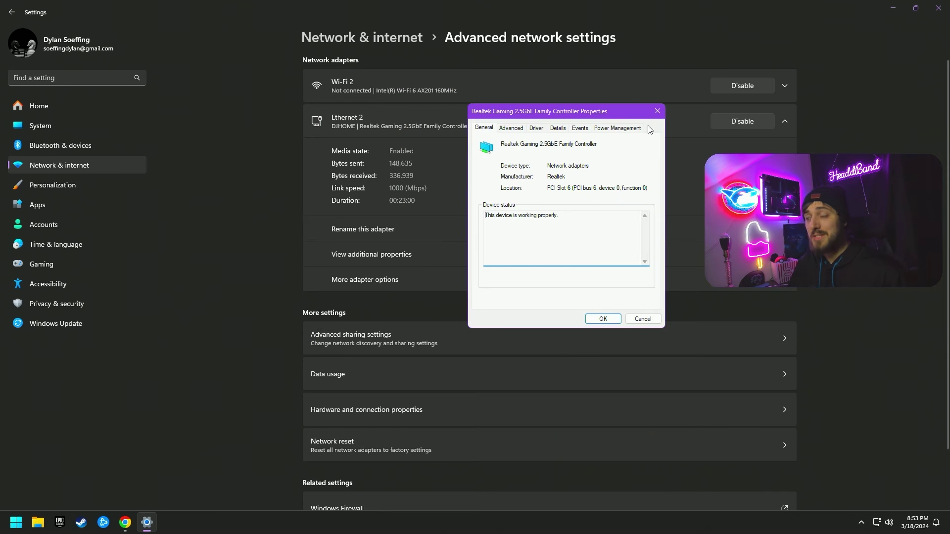
click(617, 130)
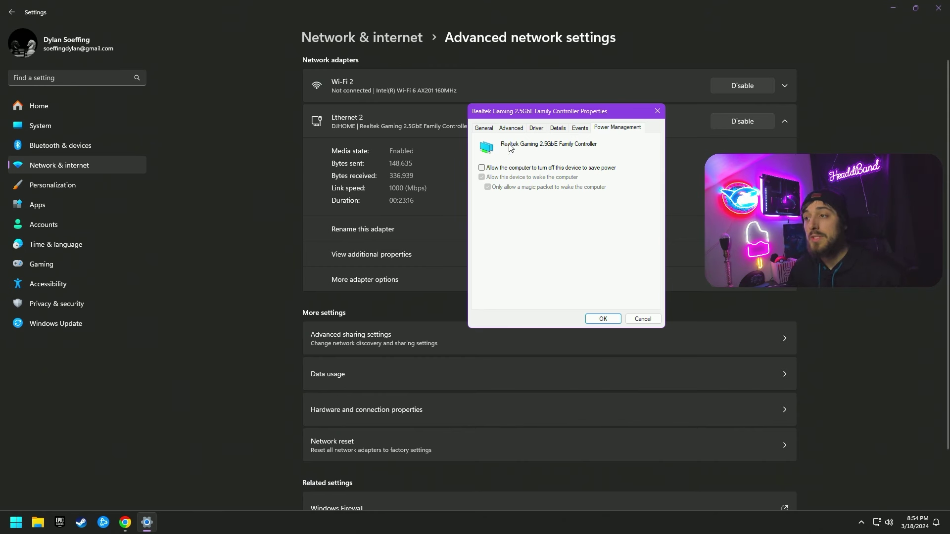
Browse the Realtek controller's Advanced property list, where Advanced EEE is Disabled.
click(511, 128)
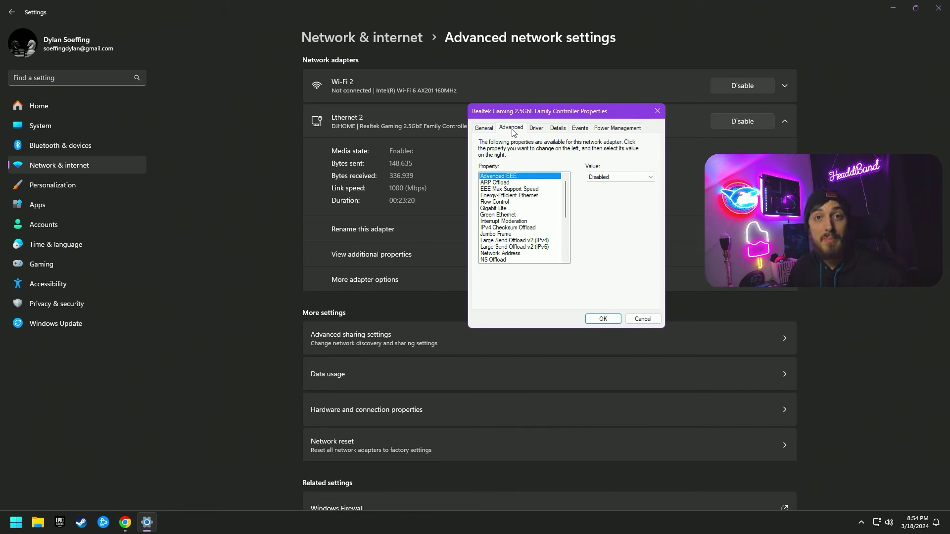
mouse_move(566, 194)
mouse_down()
mouse_move(572, 252)
mouse_move(566, 188)
mouse_up()
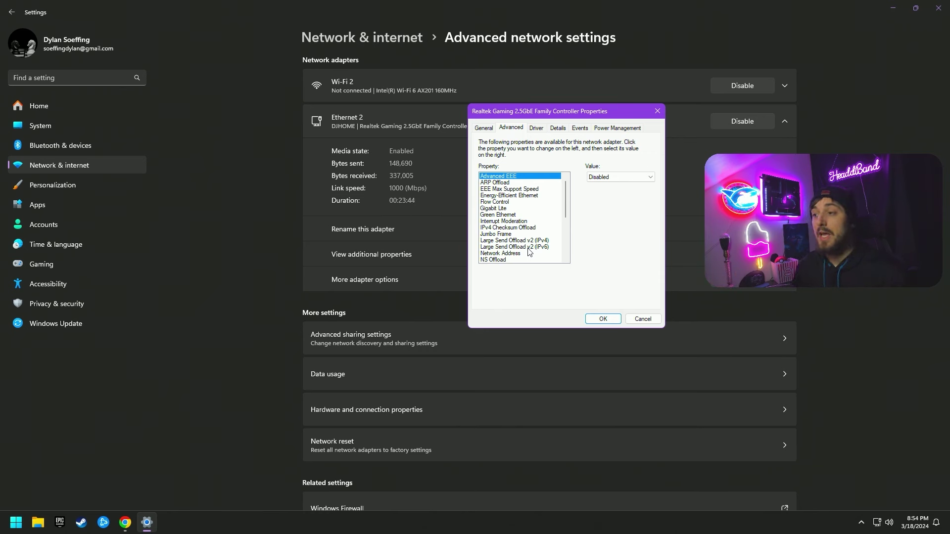
mouse_move(565, 198)
mouse_down()
mouse_move(567, 248)
mouse_move(568, 204)
mouse_up()
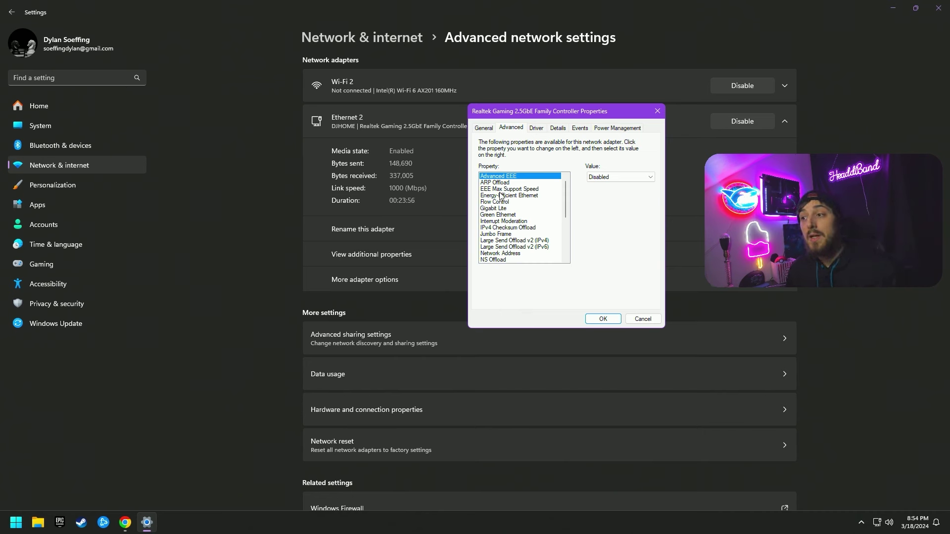
drag(566, 193, 566, 231)
scroll(547, 230, up, 5)
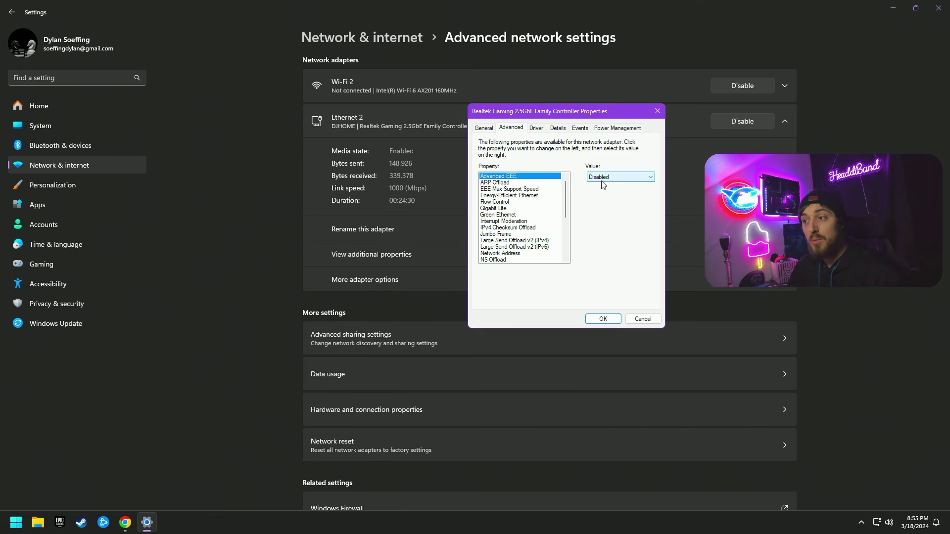
click(493, 183)
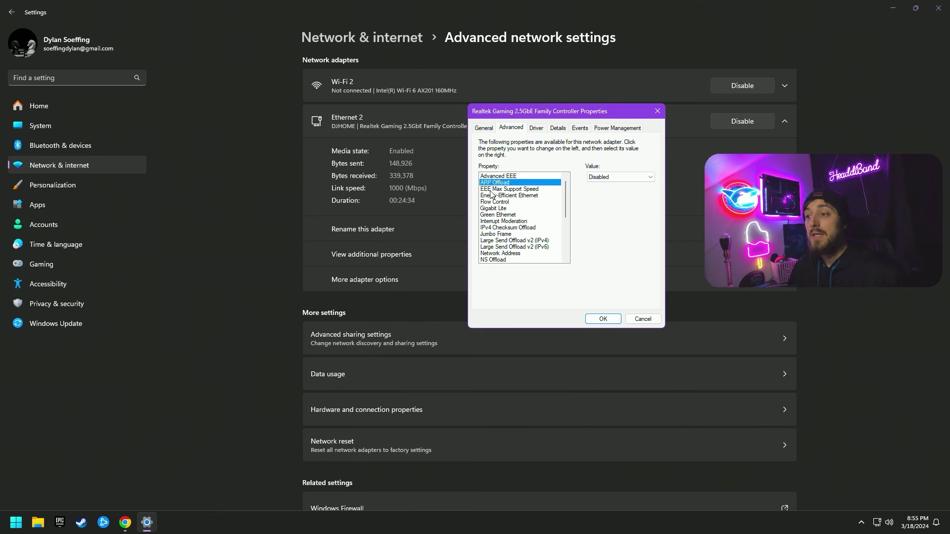
click(498, 190)
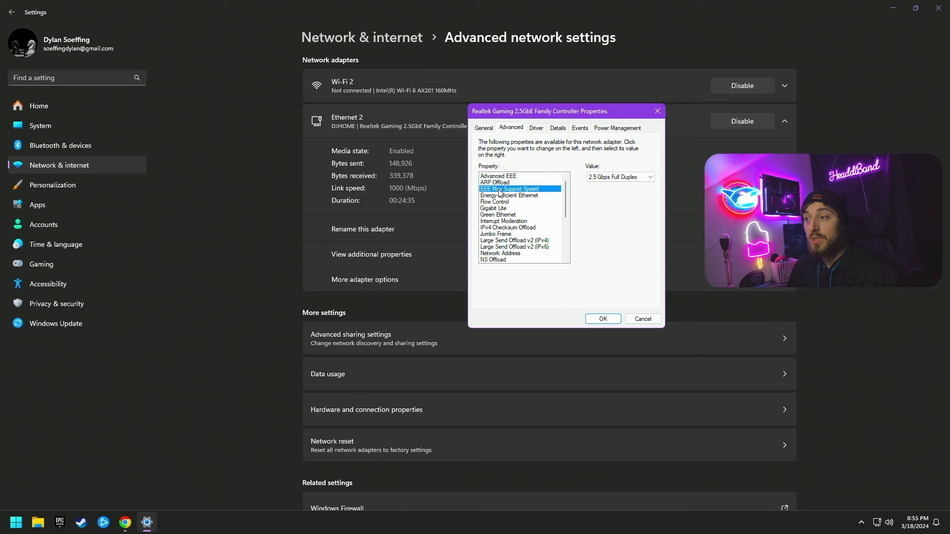
click(609, 179)
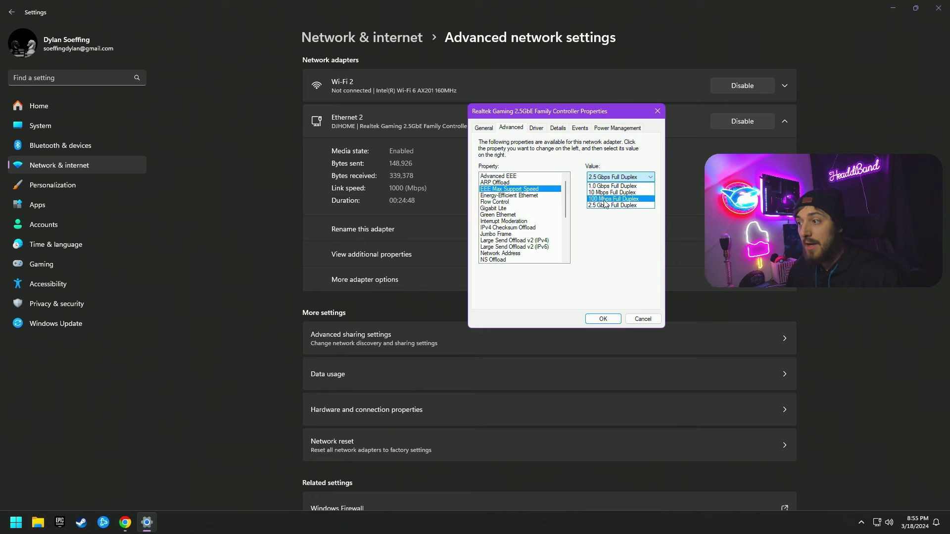
click(604, 206)
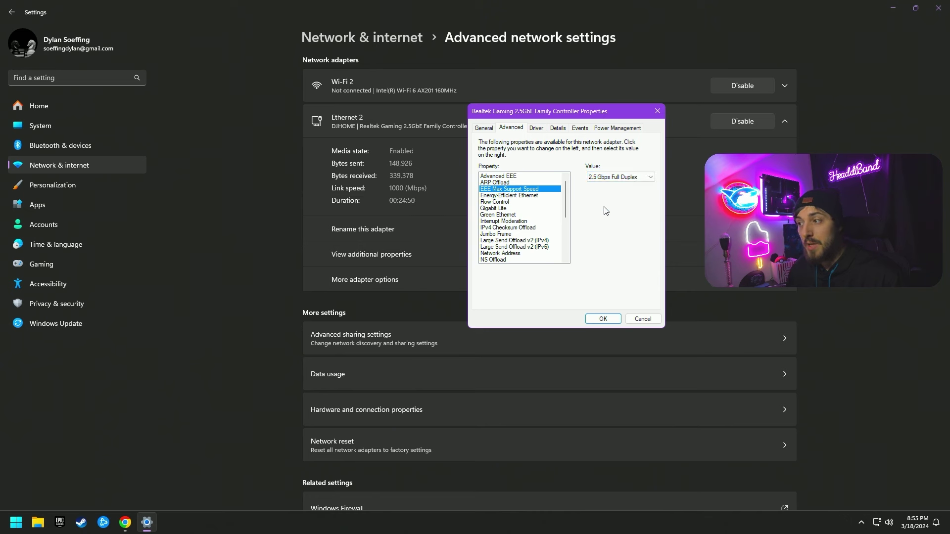
click(523, 197)
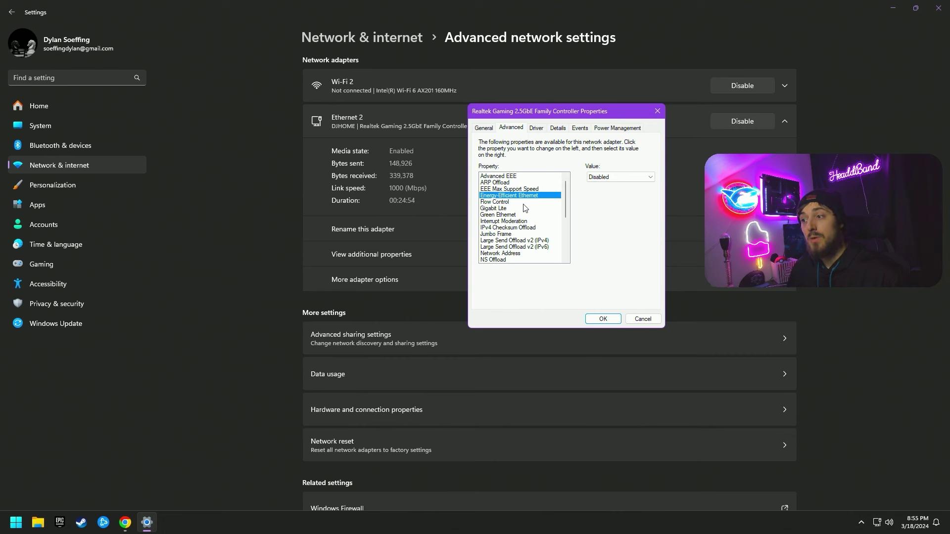
click(516, 202)
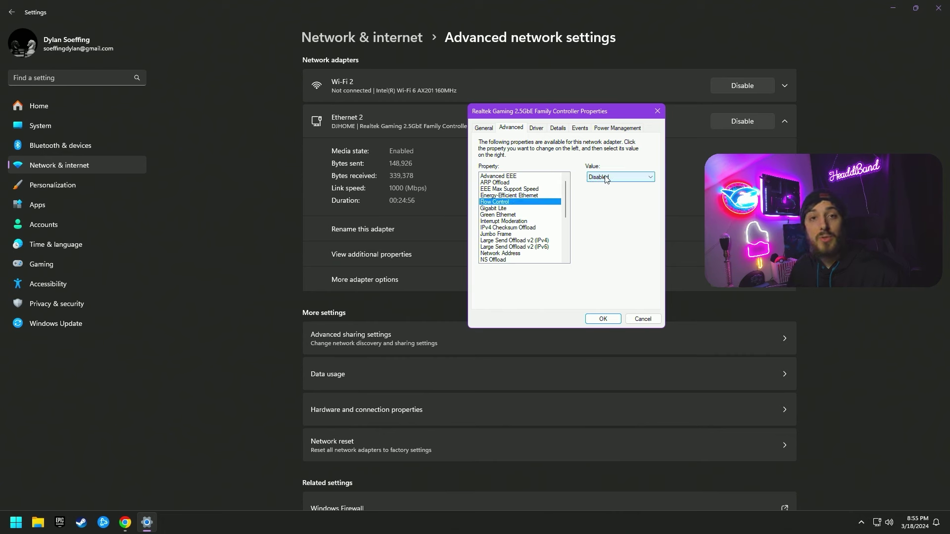
click(546, 207)
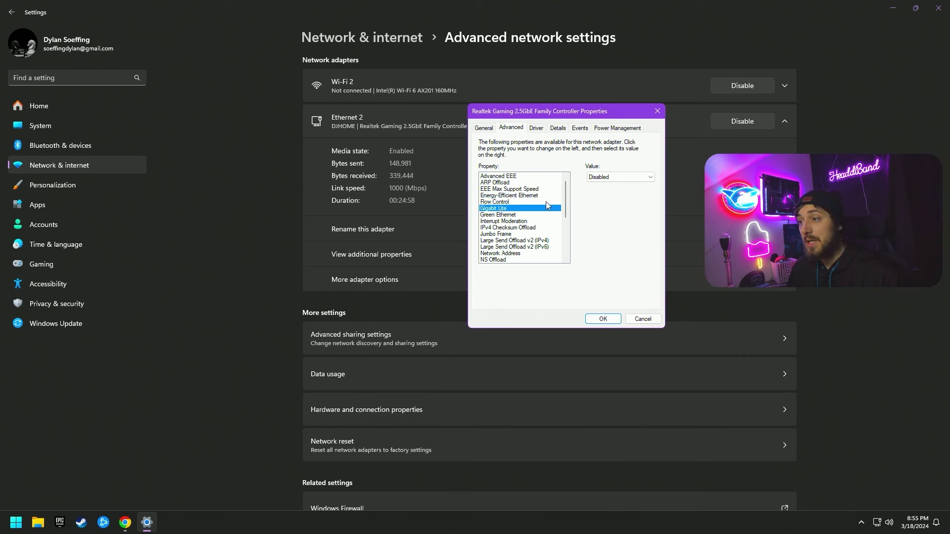
drag(565, 200, 566, 212)
click(519, 189)
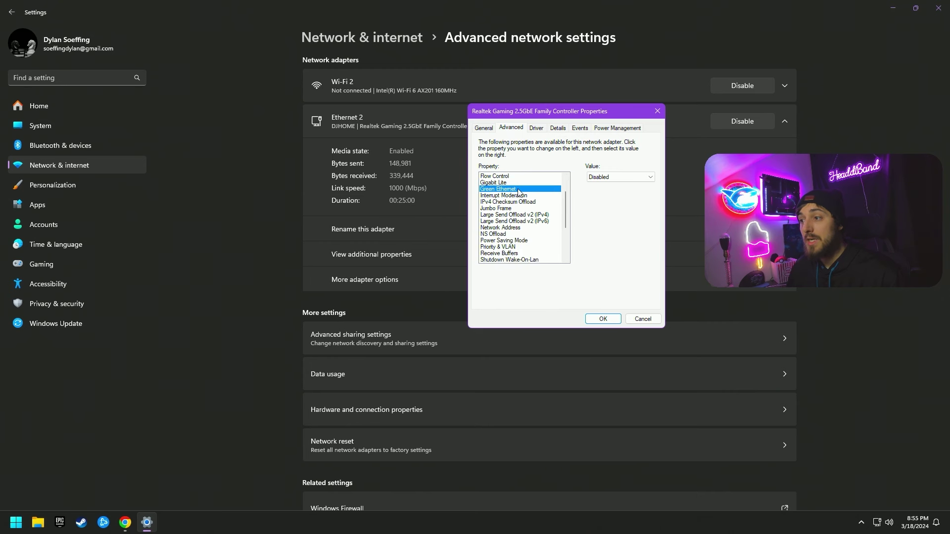
click(522, 197)
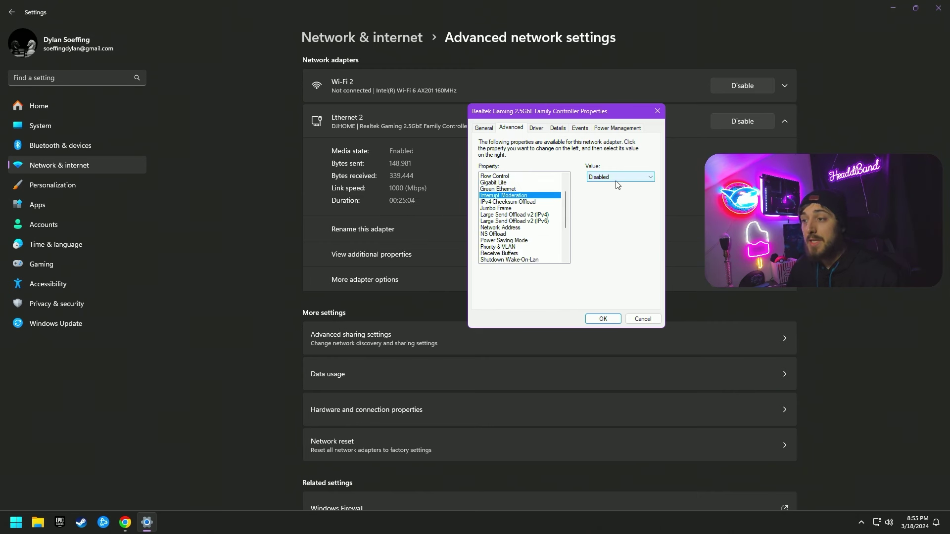
click(507, 204)
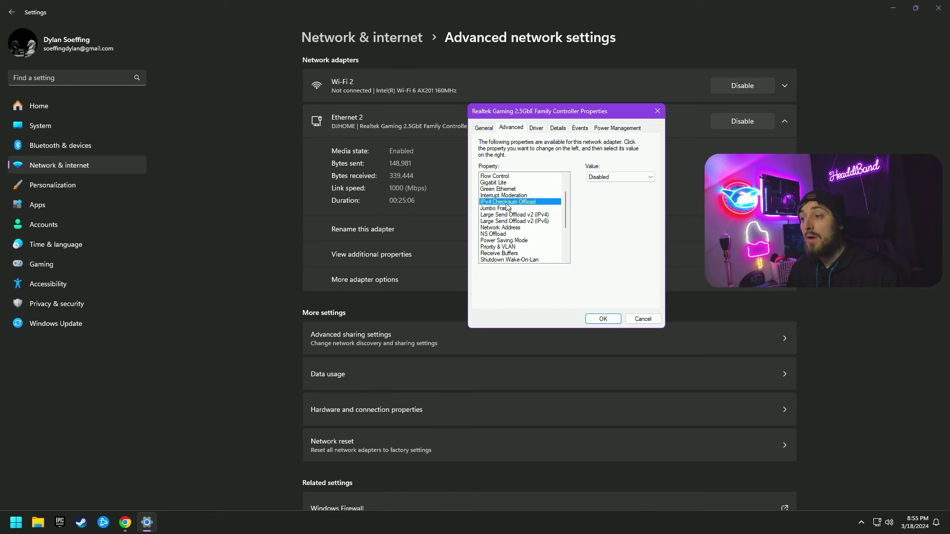
click(524, 209)
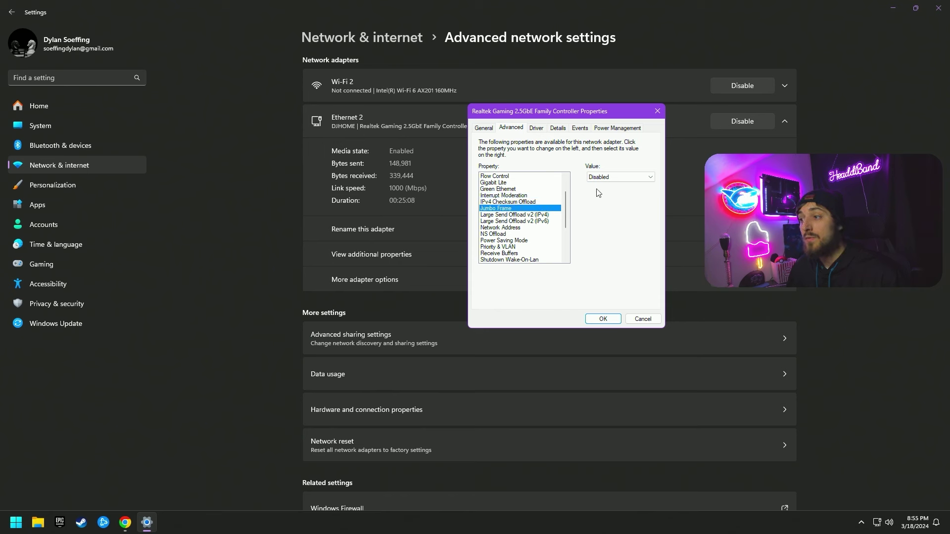
click(532, 216)
click(531, 222)
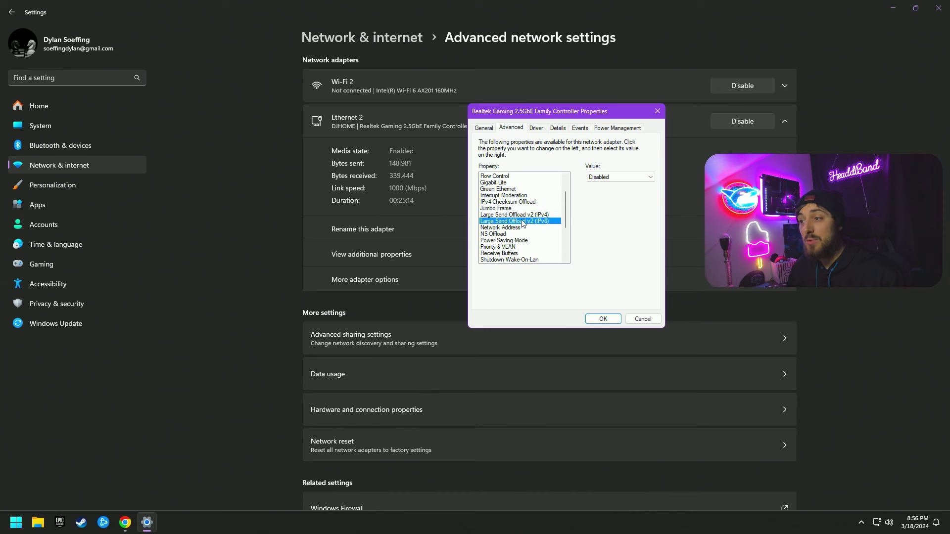
click(510, 229)
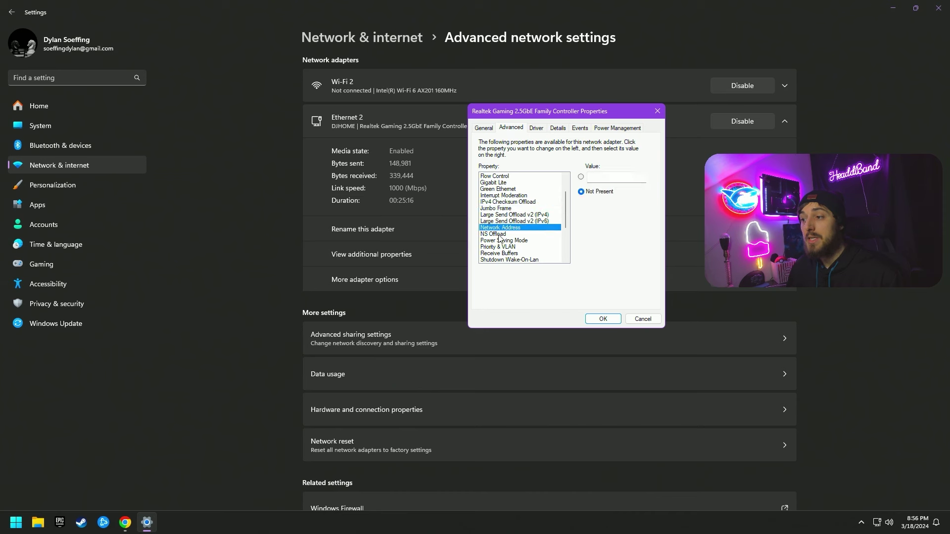
click(499, 235)
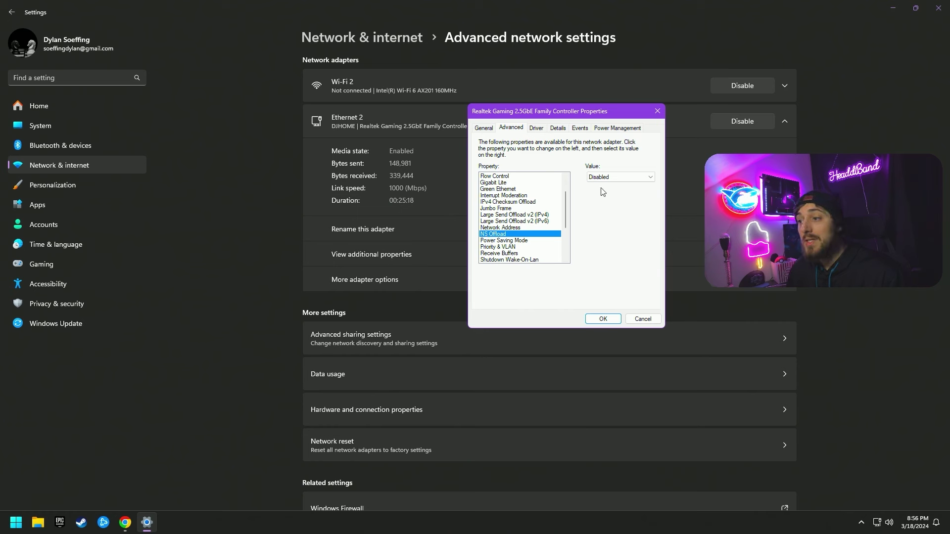
scroll(525, 218, down, 2)
click(531, 210)
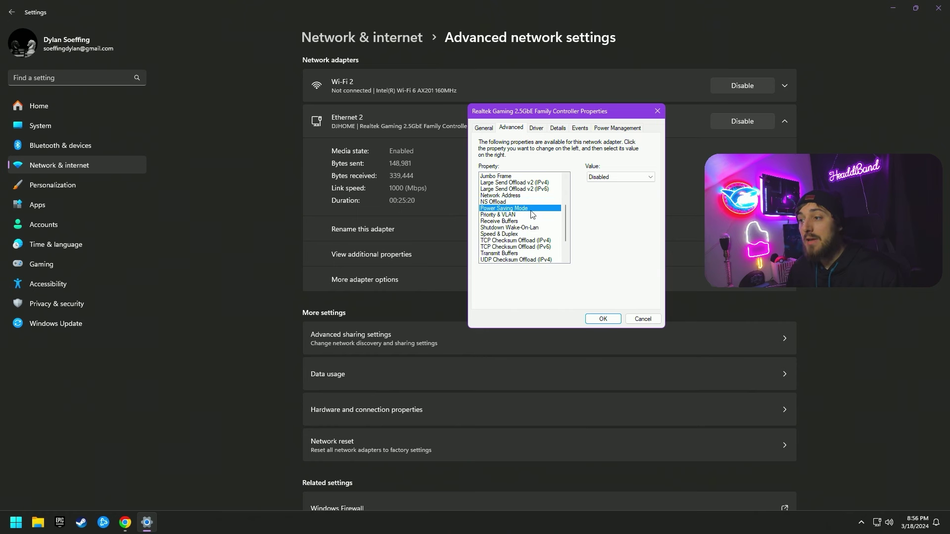
scroll(567, 223, down, 1)
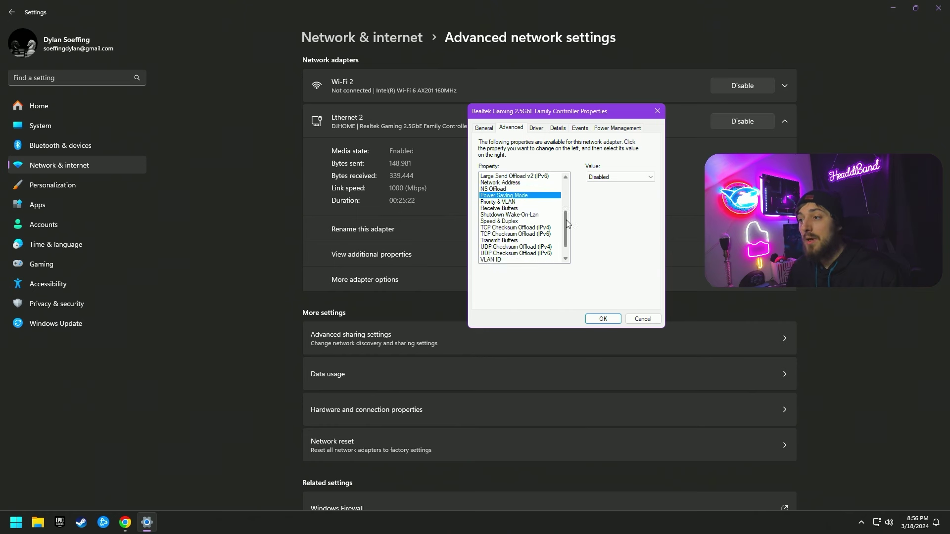
click(523, 202)
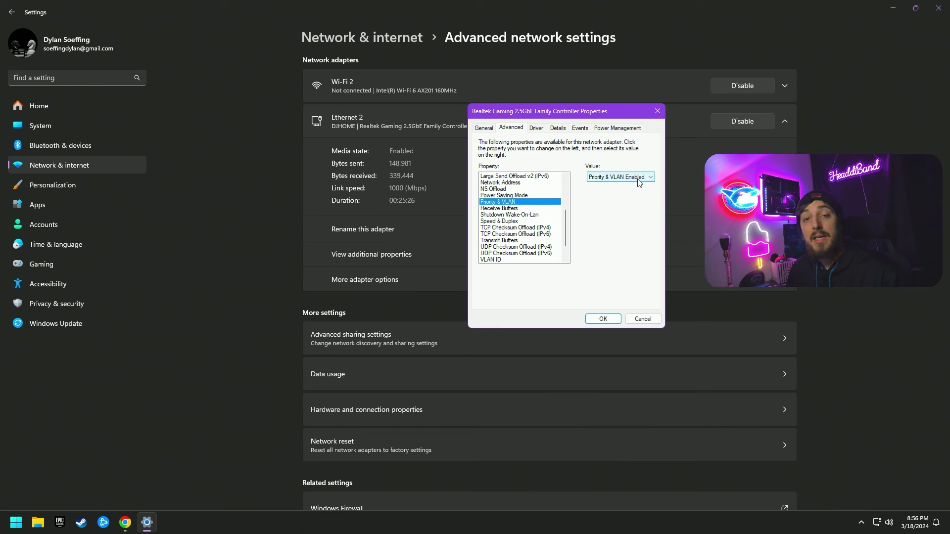
click(512, 212)
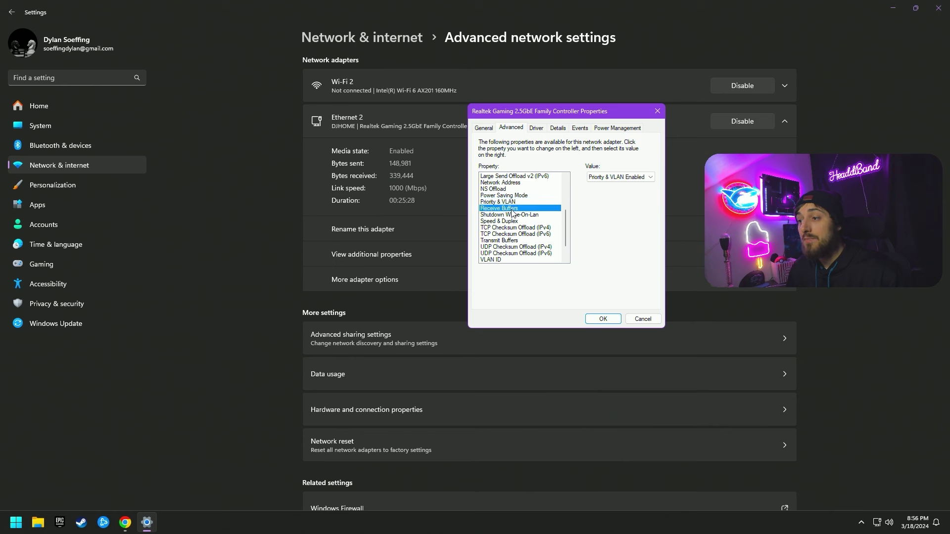
click(508, 241)
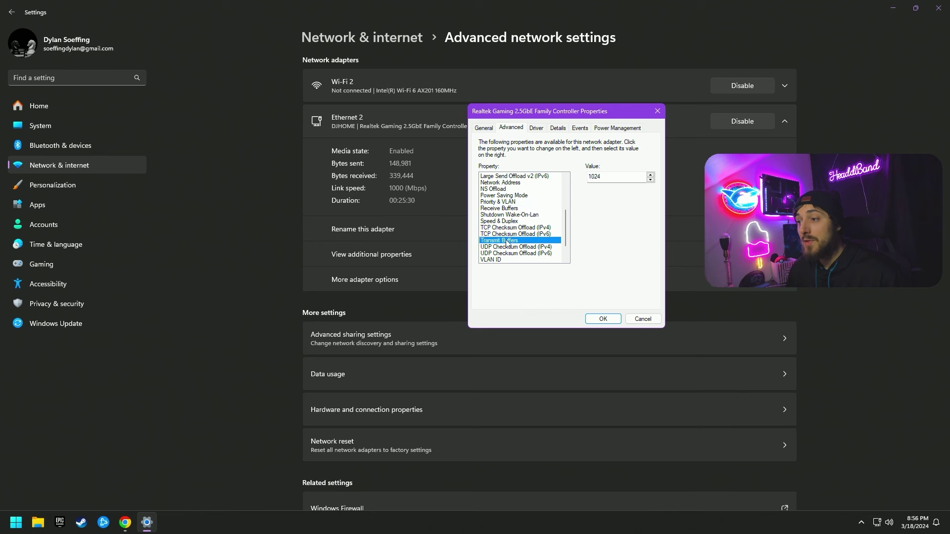
click(508, 209)
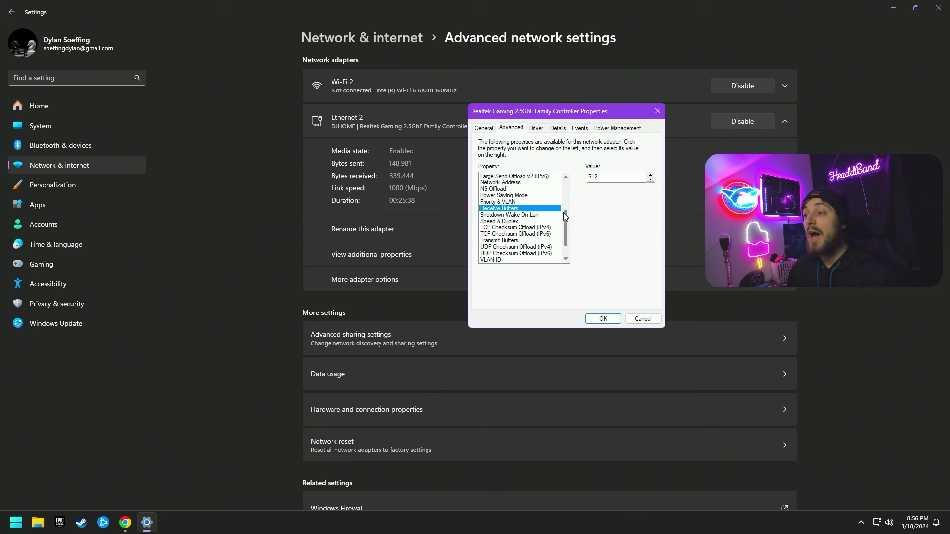
drag(564, 211, 567, 223)
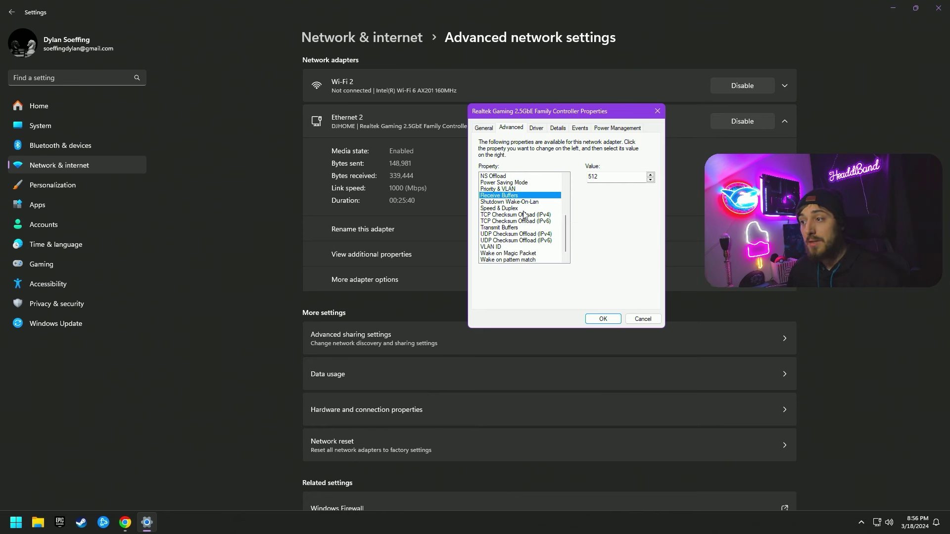
click(494, 228)
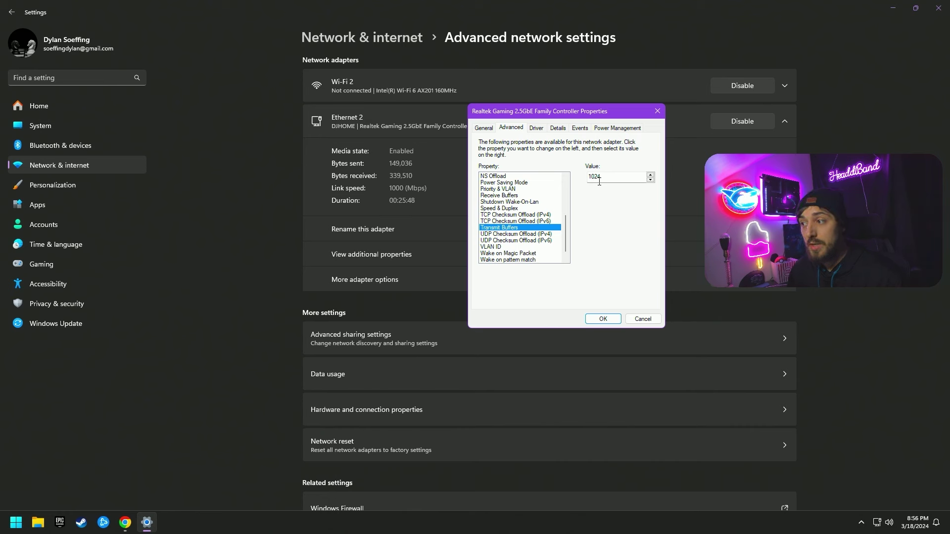
click(502, 196)
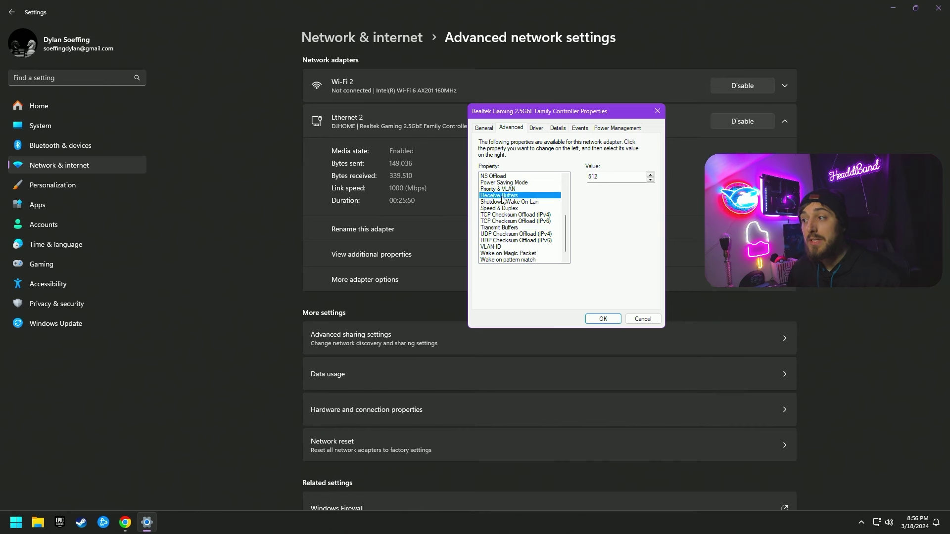
click(506, 228)
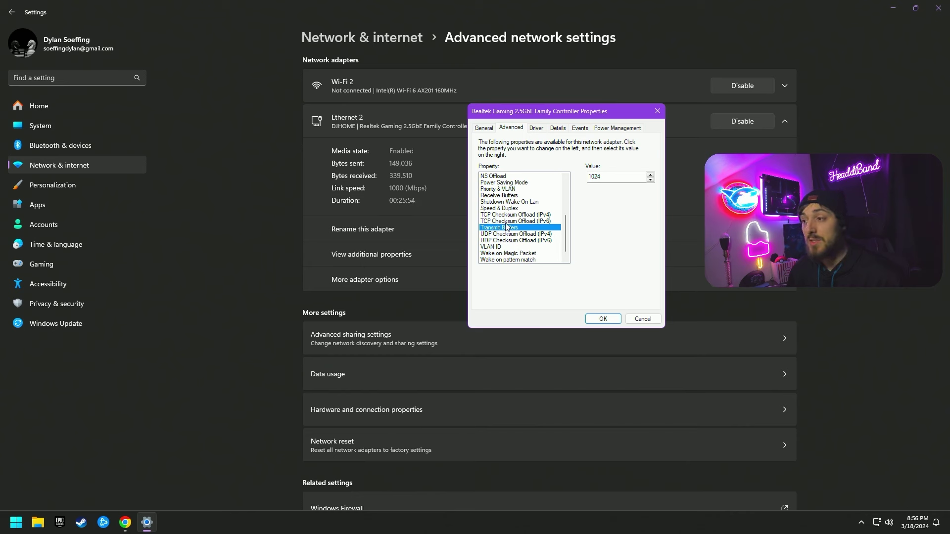
click(502, 197)
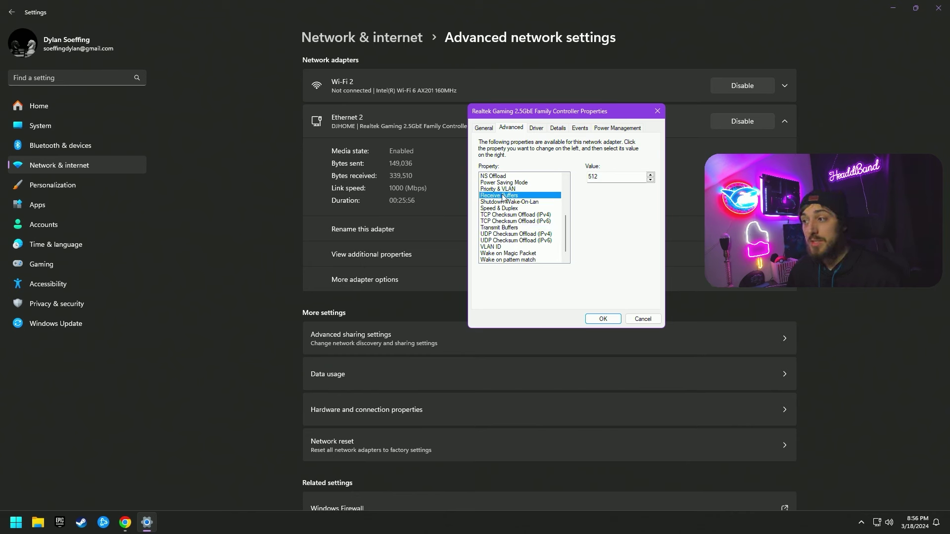
click(501, 229)
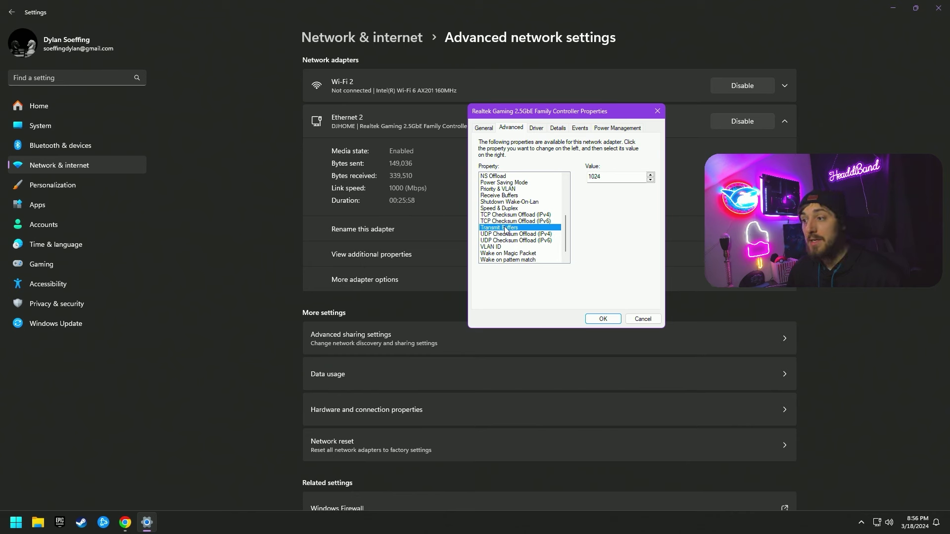